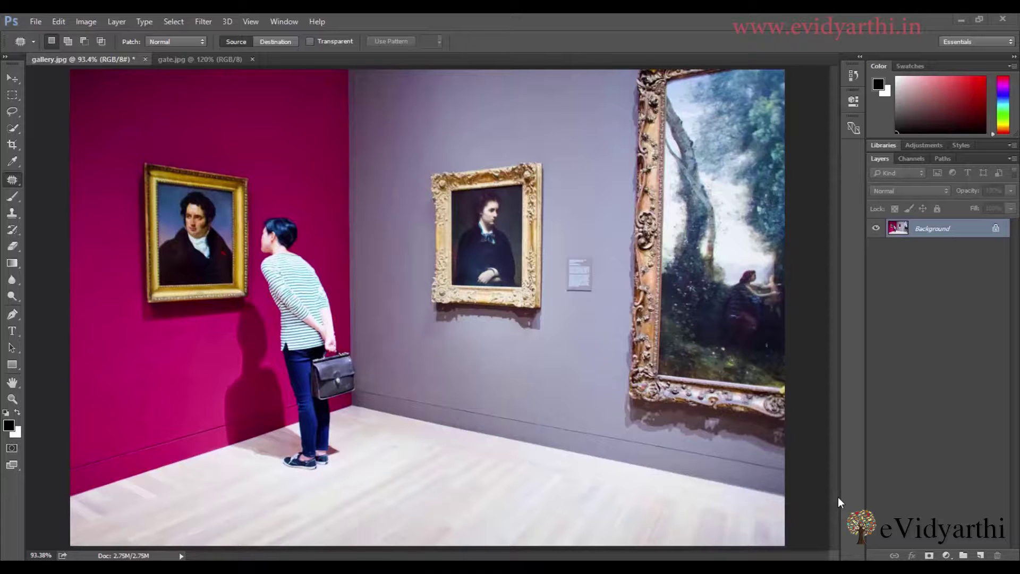
# - Pick the Content-Aware Move Tool from the healing tools, in Move mode with Structure 4
pyautogui.press('v')
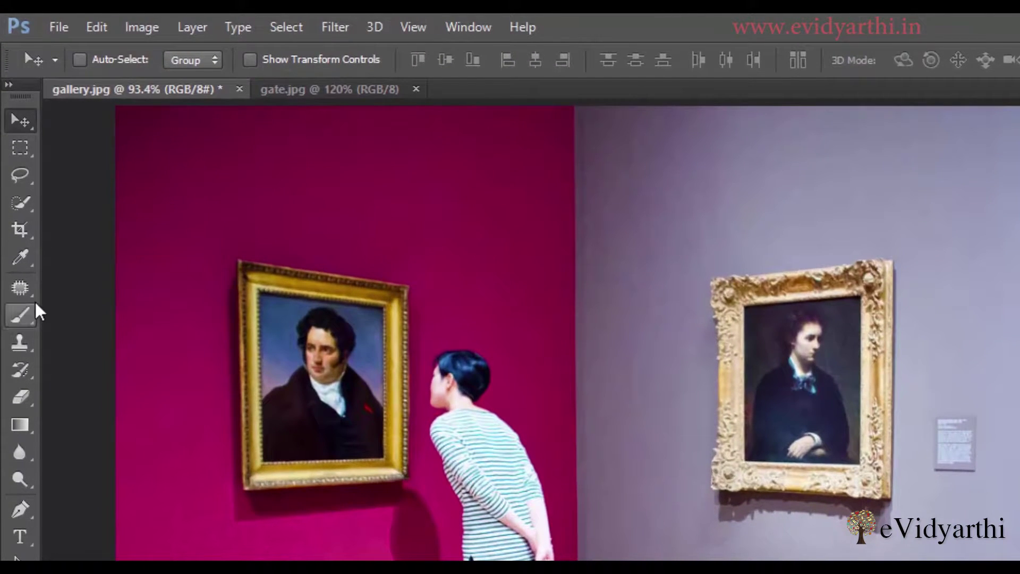
pyautogui.click(21, 289)
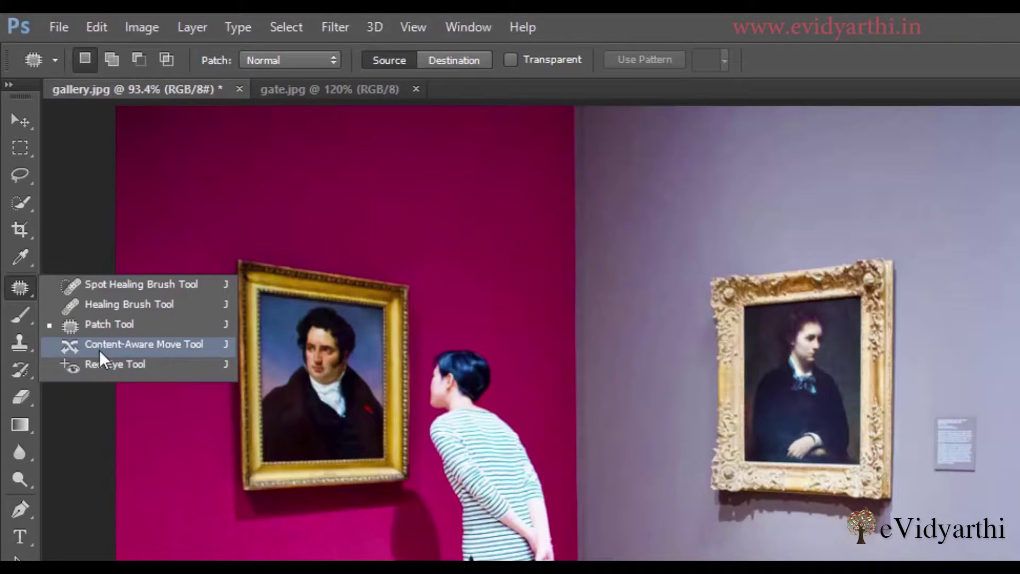
pyautogui.click(149, 350)
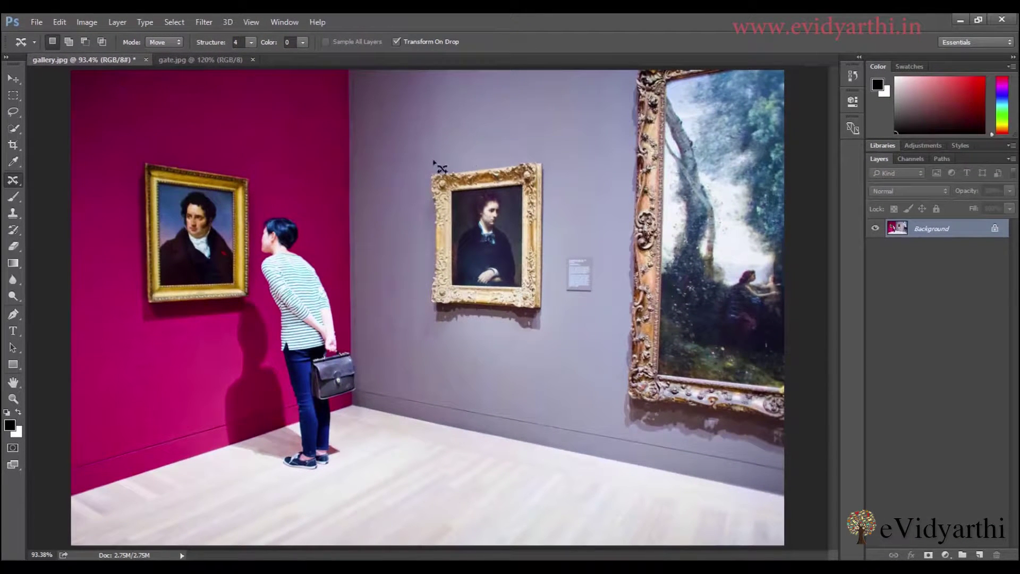
# - Lasso the middle woman's portrait, lift it higher on the grey wall, commit and deselect
pyautogui.moveTo(417, 160)
pyautogui.mouseDown()
pyautogui.moveTo(562, 162)
pyautogui.moveTo(561, 314)
pyautogui.moveTo(519, 349)
pyautogui.moveTo(448, 349)
pyautogui.moveTo(414, 325)
pyautogui.moveTo(420, 164)
pyautogui.mouseUp()
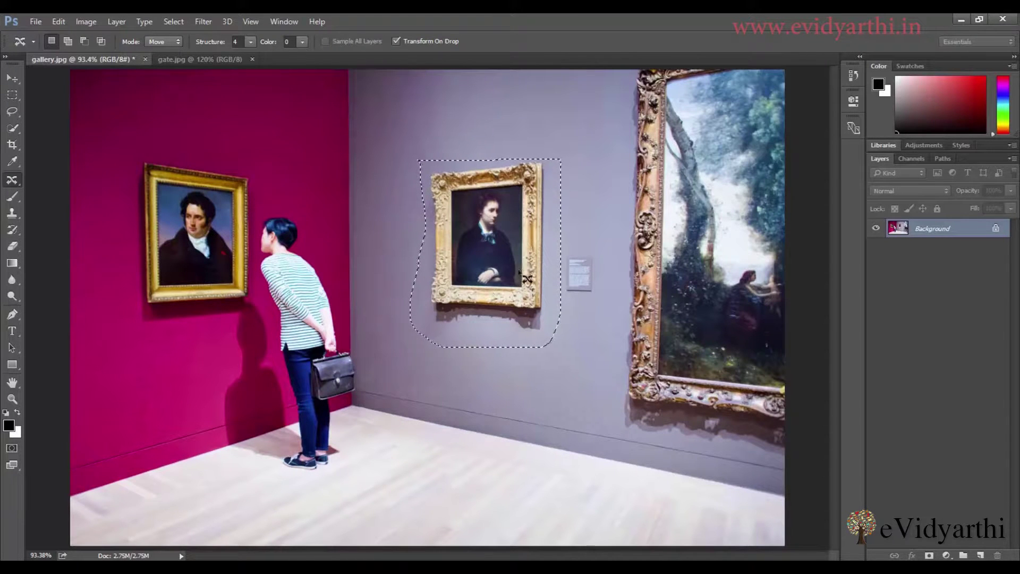
pyautogui.moveTo(518, 272); pyautogui.dragTo(518, 207)
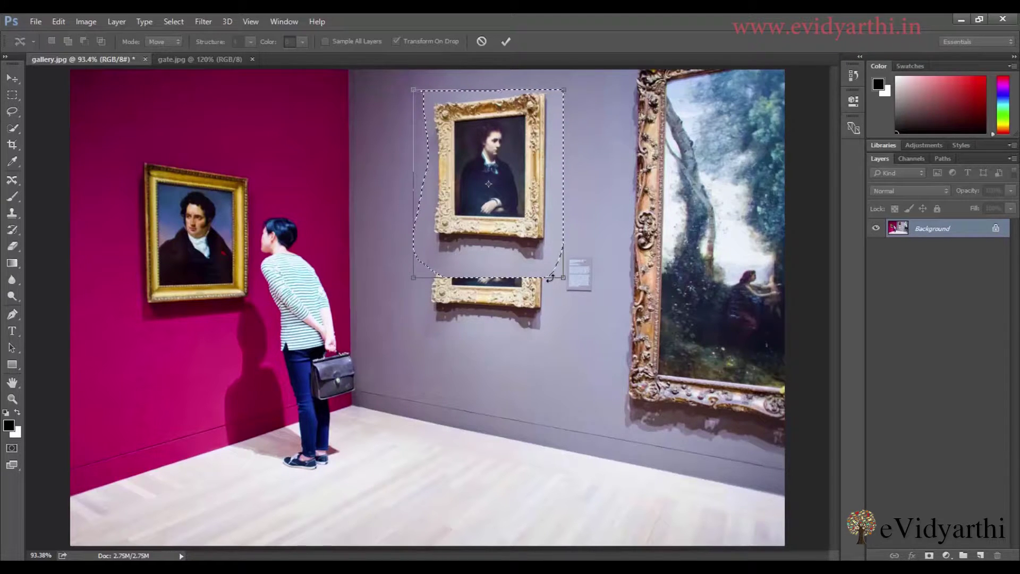
pyautogui.press('Return')
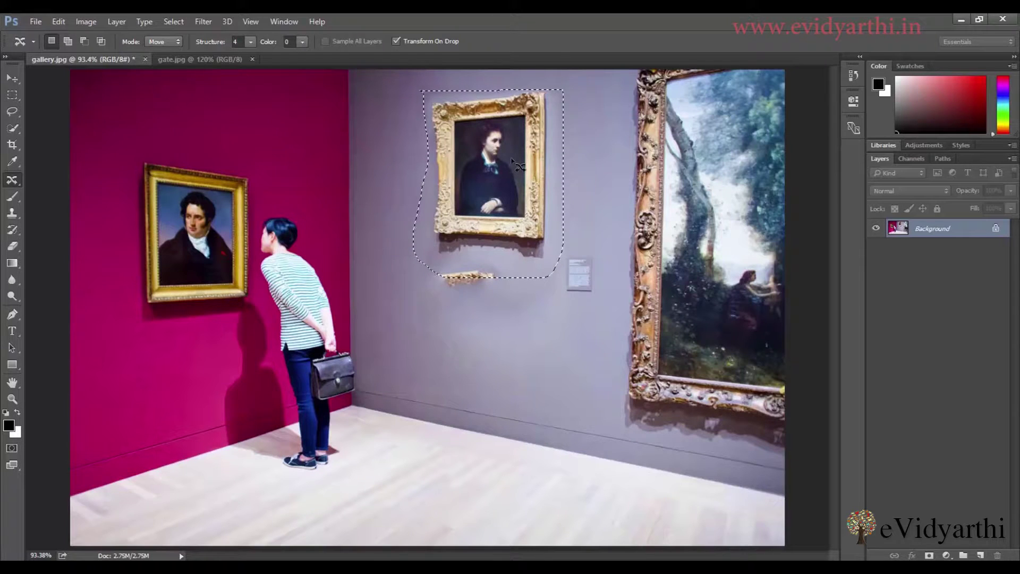
pyautogui.click(518, 165)
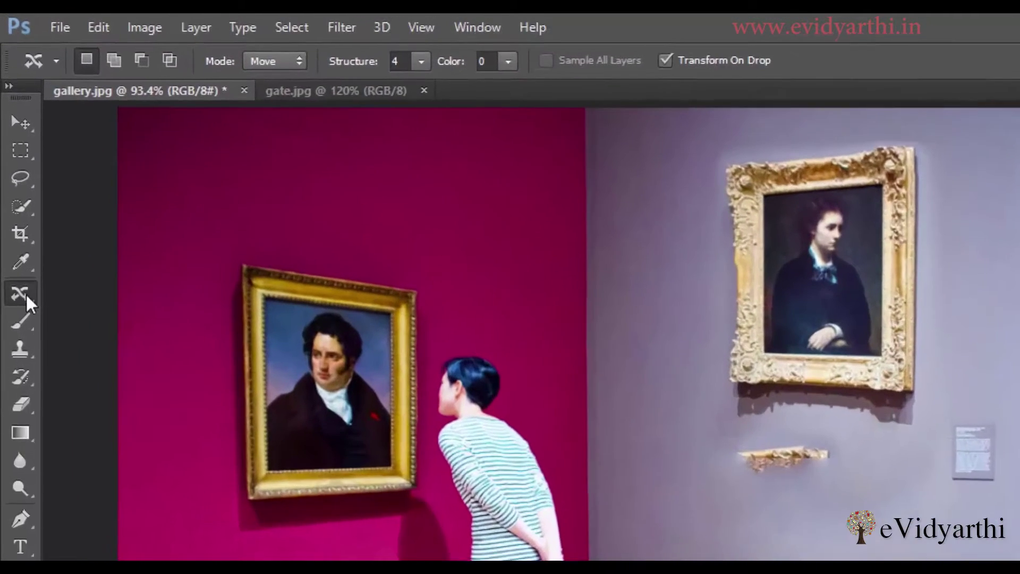
# - Use the Patch Tool to replace the leftover gold frame fragment with clean wall
pyautogui.rightClick(11, 180)
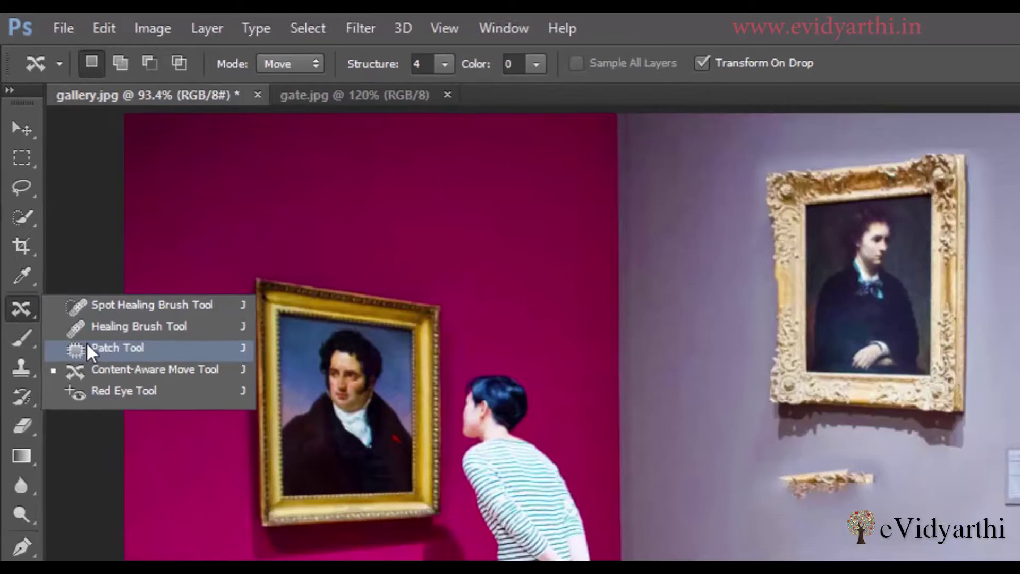
pyautogui.click(96, 375)
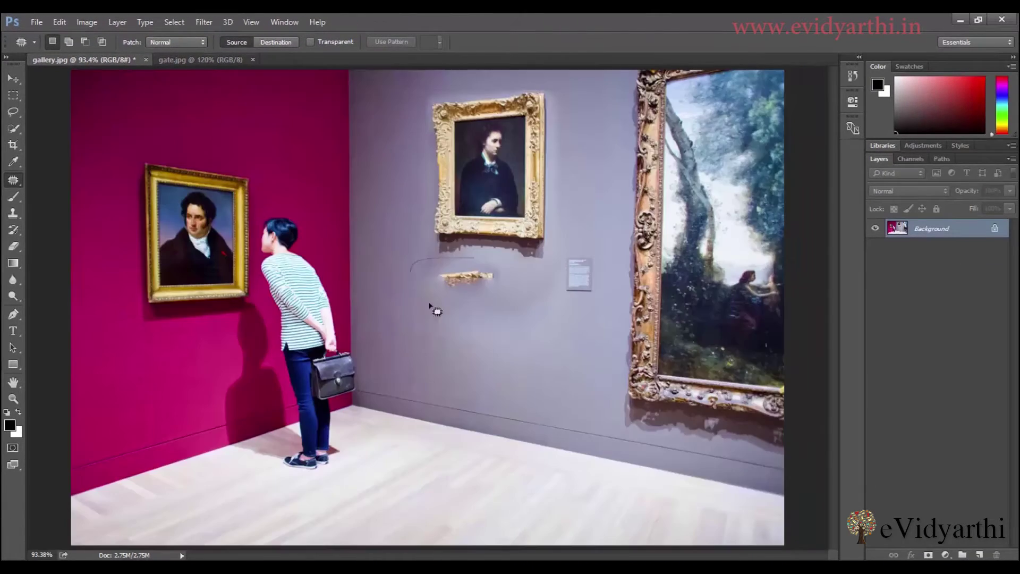
pyautogui.moveTo(430, 304)
pyautogui.mouseDown()
pyautogui.moveTo(531, 283)
pyautogui.moveTo(470, 258)
pyautogui.moveTo(485, 340)
pyautogui.mouseUp()
pyautogui.hotkey('ctrl', 'd')
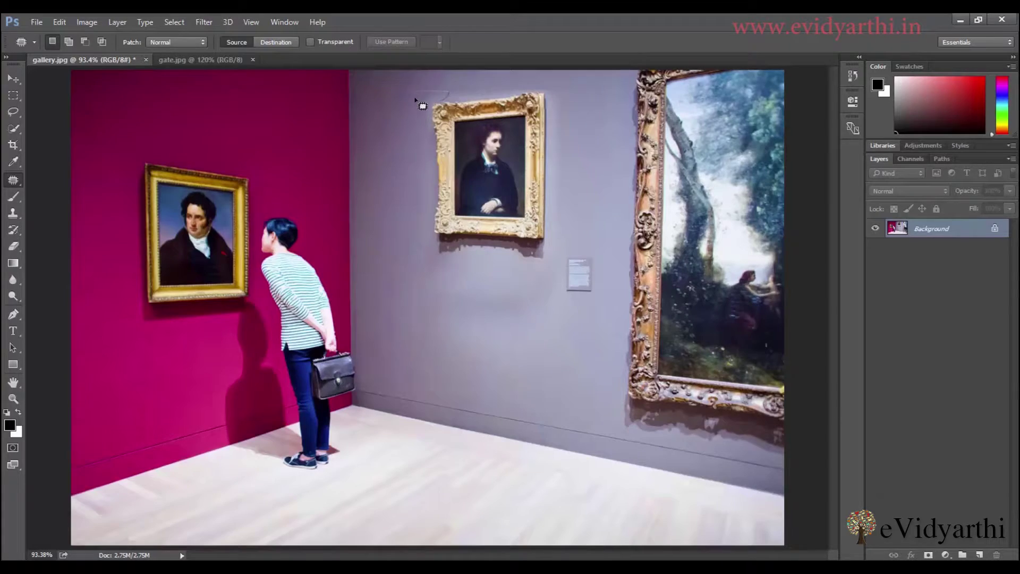
# - Patch the spot beside the frame's top-left corner and the uneven wall below the portrait
pyautogui.click(420, 101)
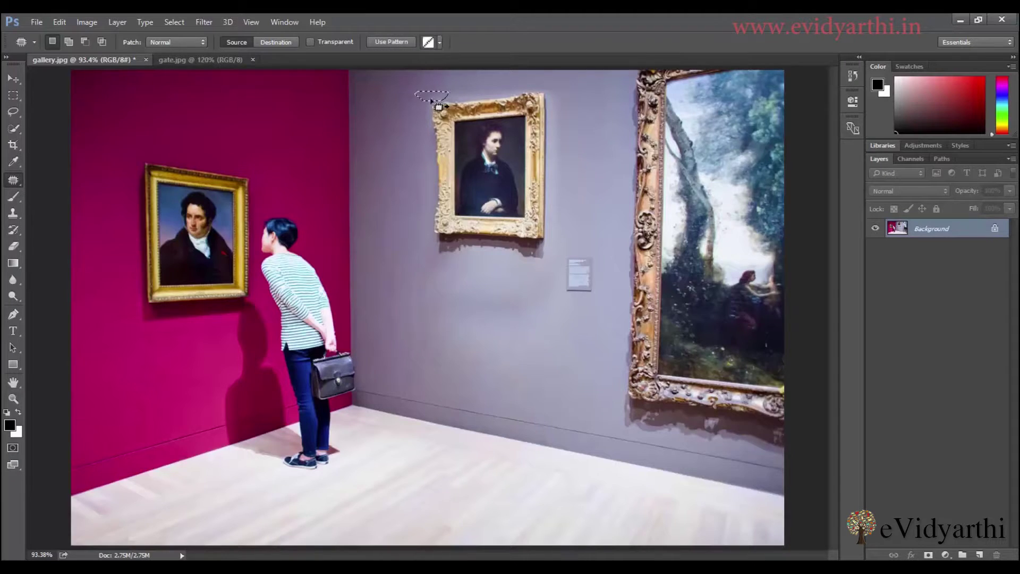
pyautogui.moveTo(411, 101)
pyautogui.mouseDown()
pyautogui.moveTo(464, 106)
pyautogui.moveTo(426, 96)
pyautogui.moveTo(442, 104)
pyautogui.moveTo(436, 92)
pyautogui.mouseUp()
pyautogui.moveTo(541, 290)
pyautogui.mouseDown()
pyautogui.moveTo(473, 290)
pyautogui.moveTo(495, 317)
pyautogui.moveTo(545, 314)
pyautogui.moveTo(540, 294)
pyautogui.mouseUp()
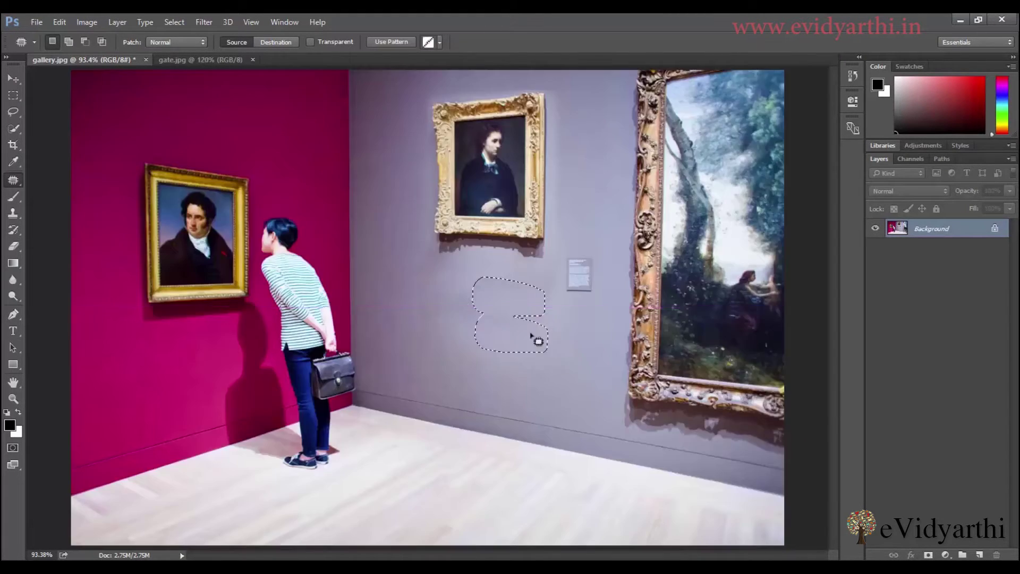
pyautogui.click(549, 378)
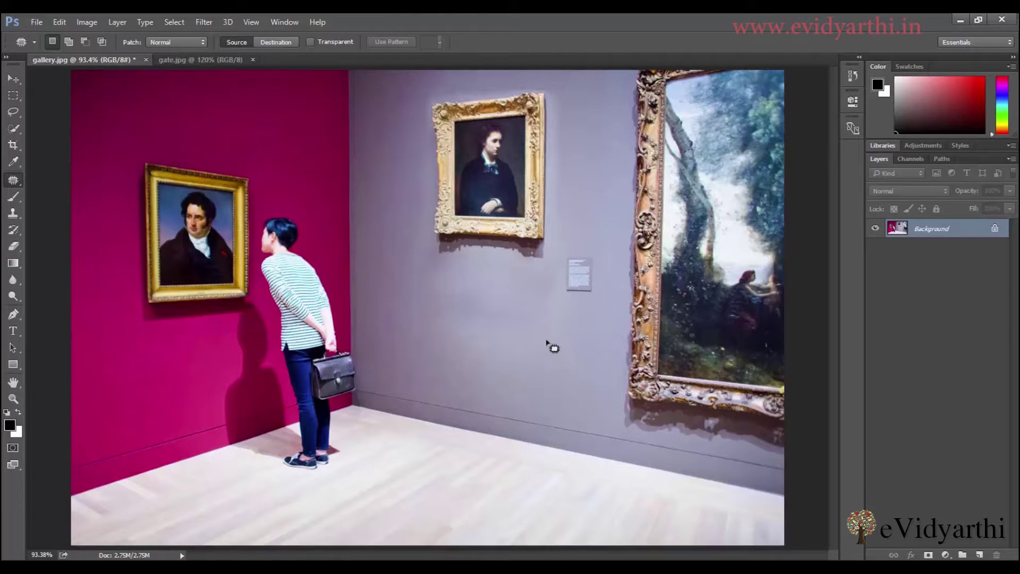
pyautogui.hotkey('ctrl', 'Tab')
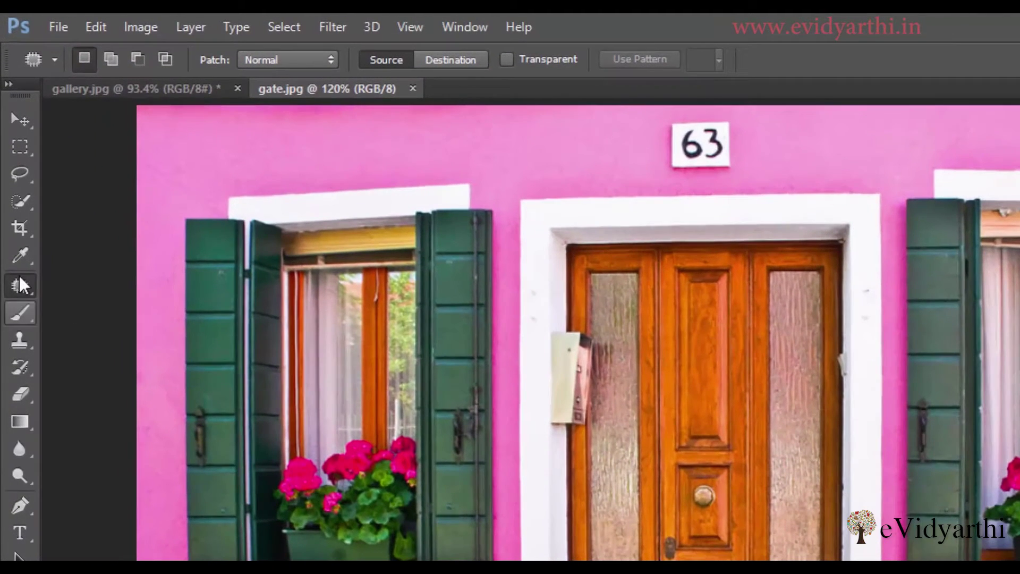
# - With the Content-Aware Move Tool, lasso around the gate photo's left window
pyautogui.rightClick(18, 179)
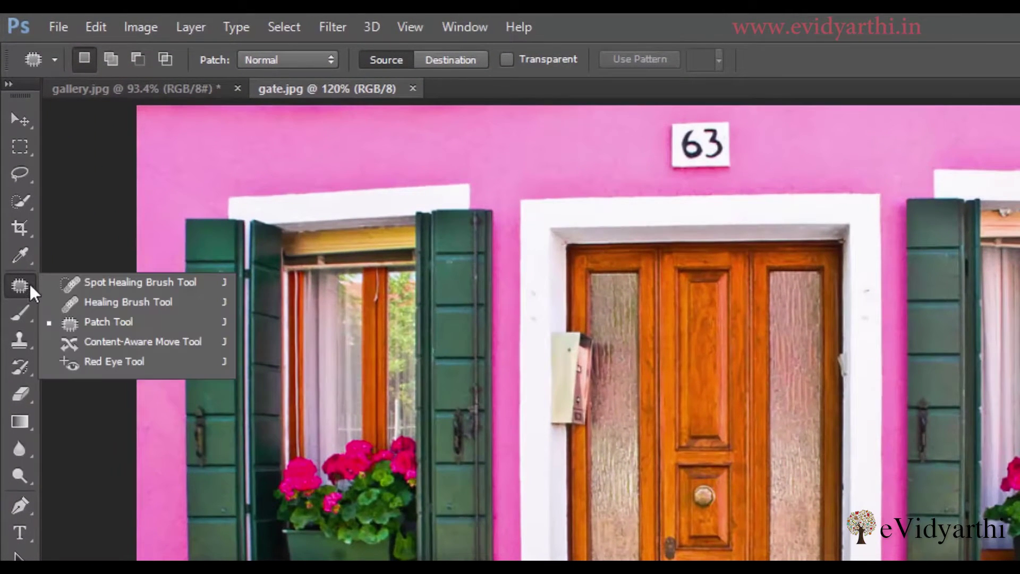
pyautogui.click(78, 340)
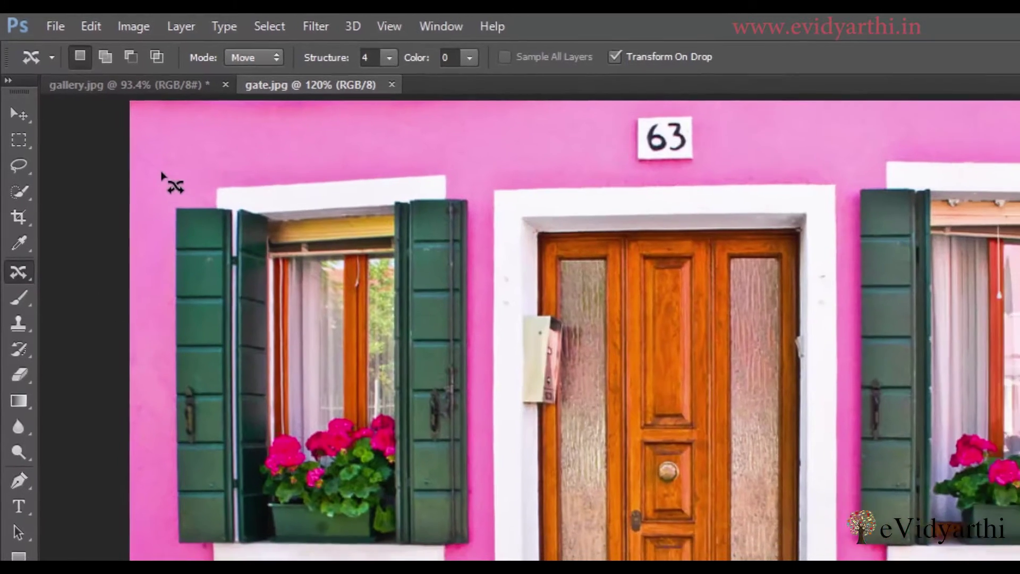
pyautogui.moveTo(161, 173)
pyautogui.mouseDown()
pyautogui.moveTo(246, 181)
pyautogui.moveTo(429, 169)
pyautogui.moveTo(467, 180)
pyautogui.mouseUp()
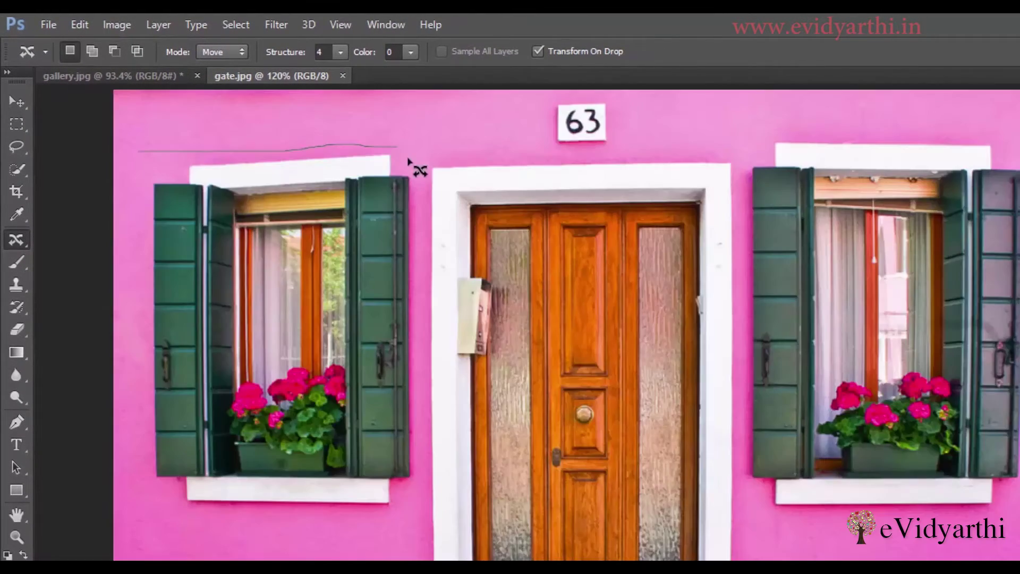
pyautogui.moveTo(409, 159)
pyautogui.mouseDown()
pyautogui.moveTo(422, 230)
pyautogui.moveTo(418, 503)
pyautogui.moveTo(387, 527)
pyautogui.moveTo(228, 520)
pyautogui.moveTo(147, 503)
pyautogui.moveTo(128, 458)
pyautogui.mouseUp()
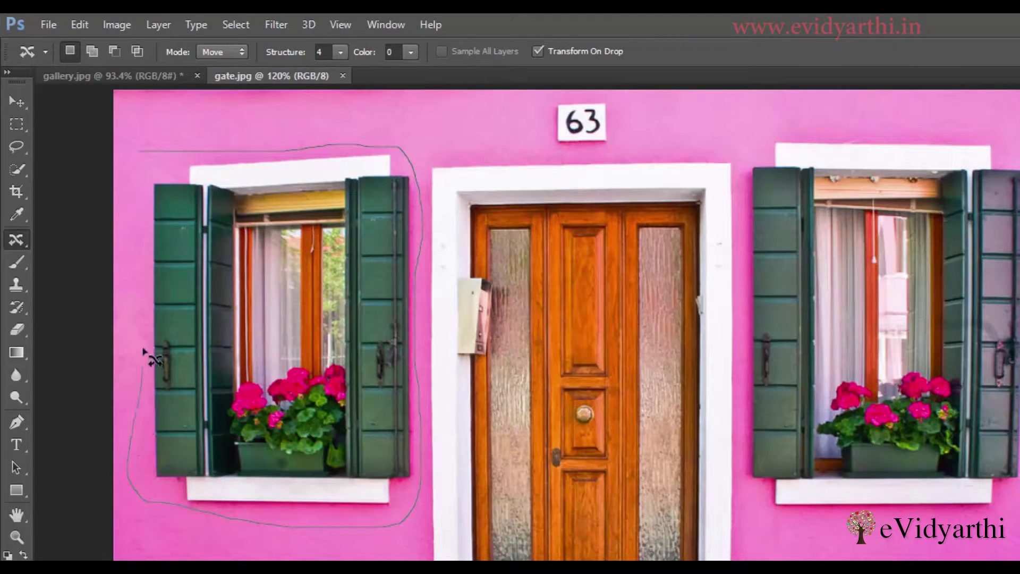
pyautogui.moveTo(143, 351); pyautogui.dragTo(144, 228)
pyautogui.moveTo(144, 182); pyautogui.dragTo(144, 164)
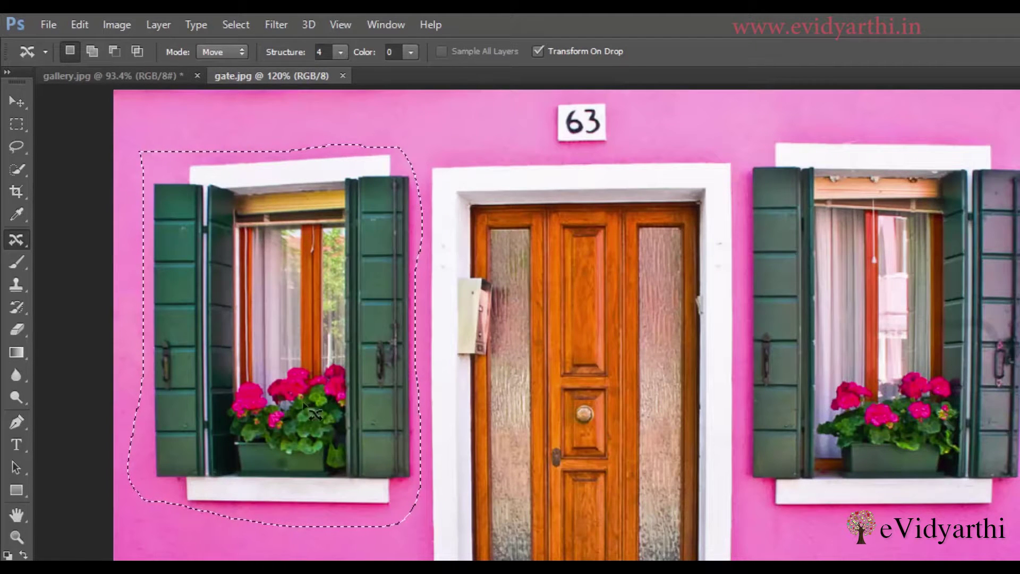
# - Shrink the left window with a corner handle, move it higher on the wall, and commit
pyautogui.moveTo(302, 392); pyautogui.dragTo(301, 330)
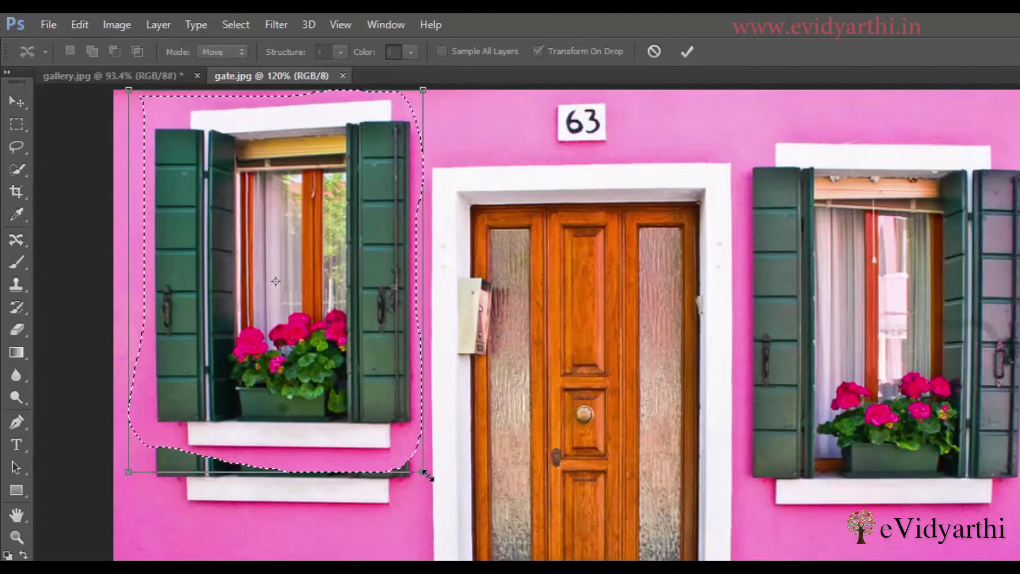
pyautogui.moveTo(424, 472); pyautogui.dragTo(406, 379)
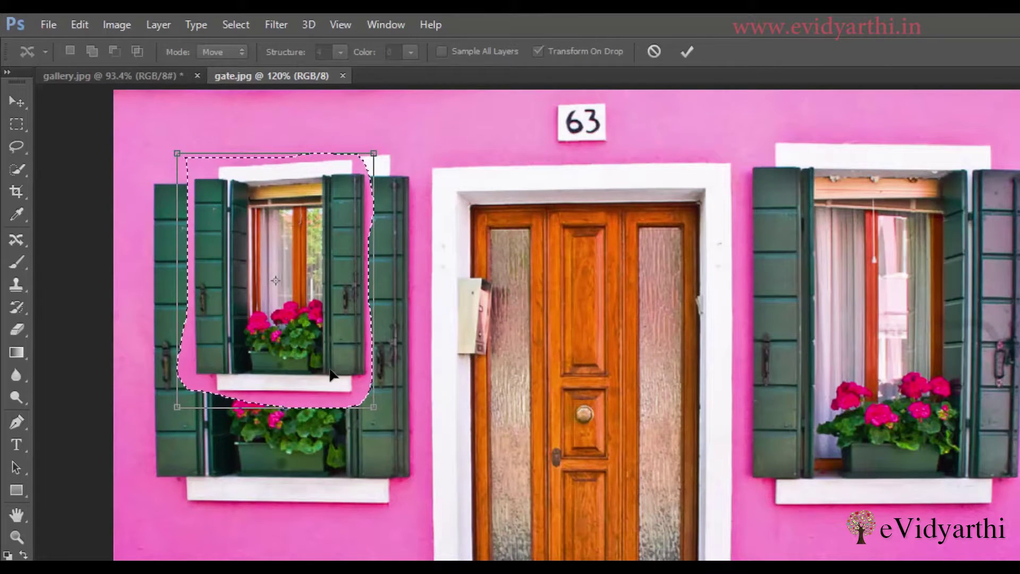
pyautogui.moveTo(333, 374); pyautogui.dragTo(328, 320)
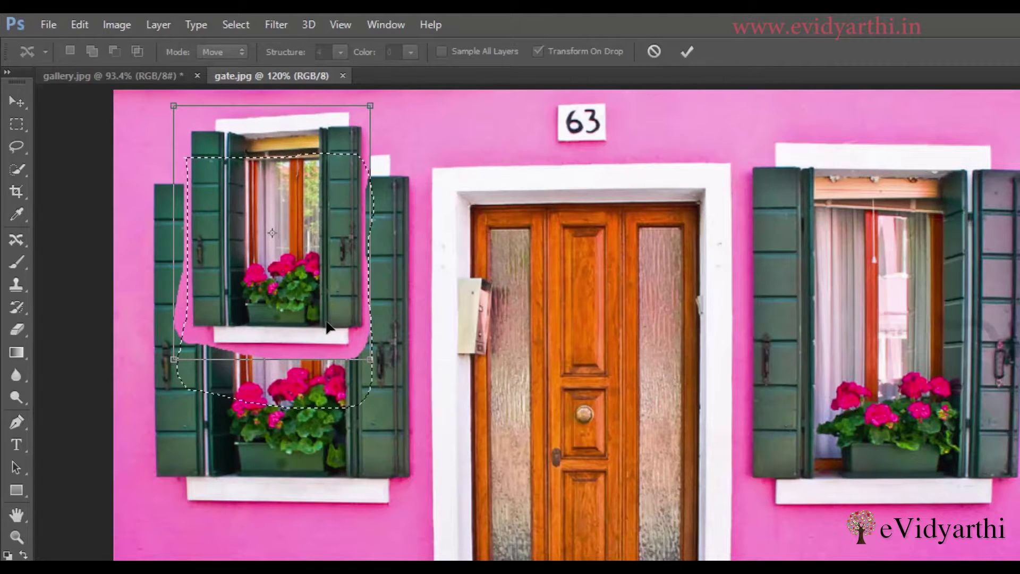
pyautogui.press('Return')
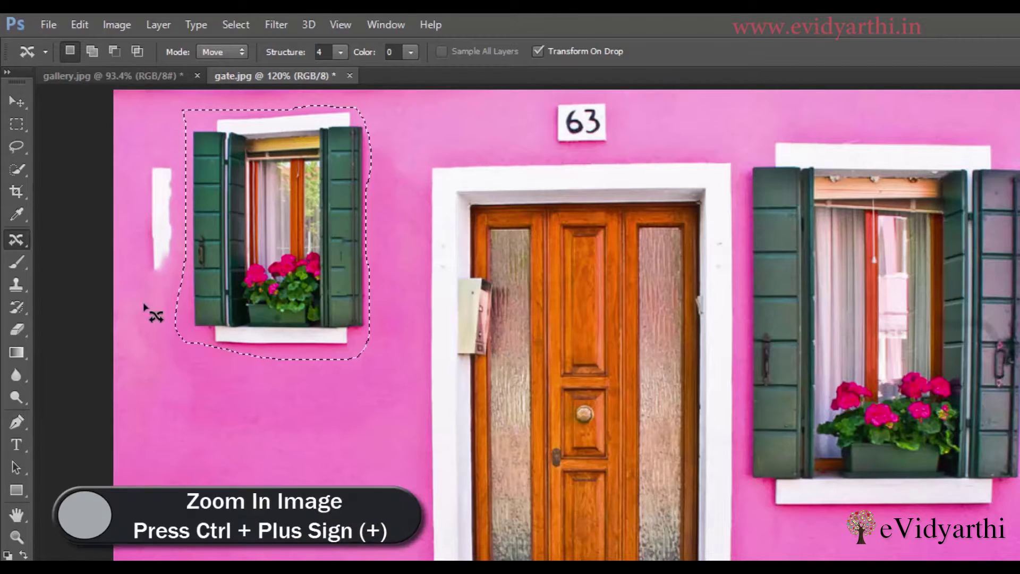
# - Zoom in and raise Content-Aware Move Structure from 4 to 6, then deselect the window
pyautogui.hotkey('ctrl', '+')
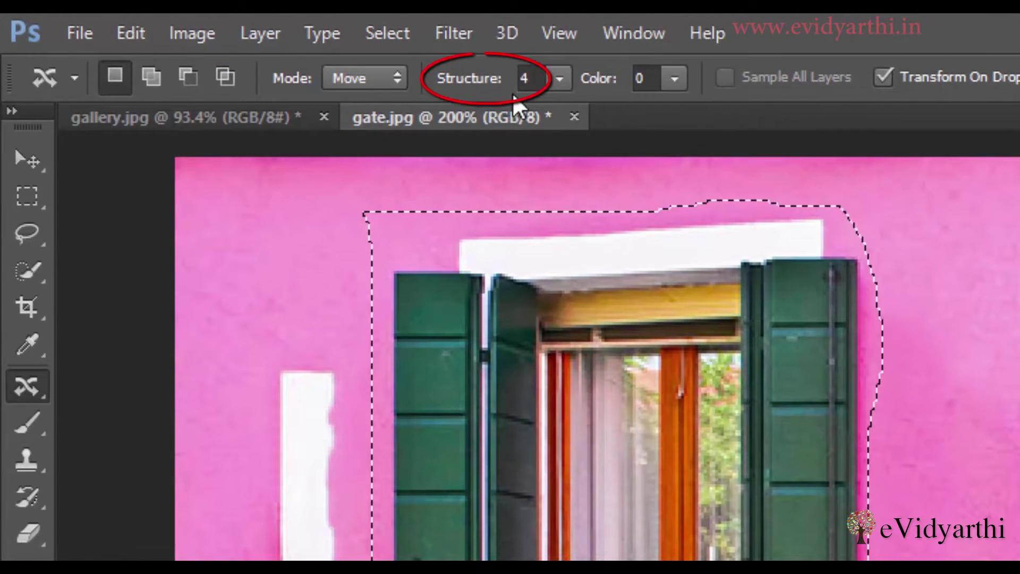
pyautogui.click(558, 78)
pyautogui.moveTo(562, 112); pyautogui.dragTo(579, 115)
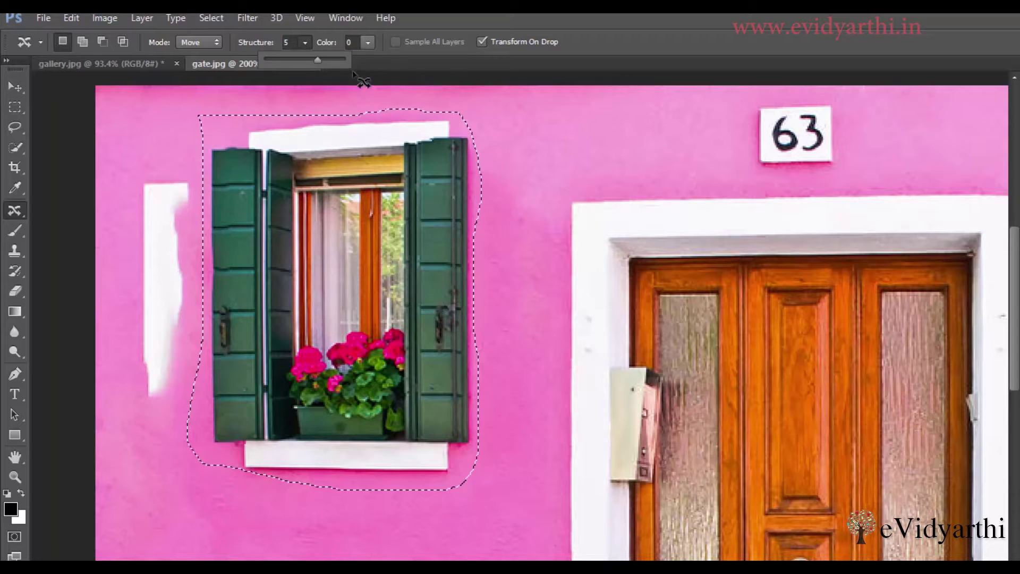
pyautogui.click(330, 59)
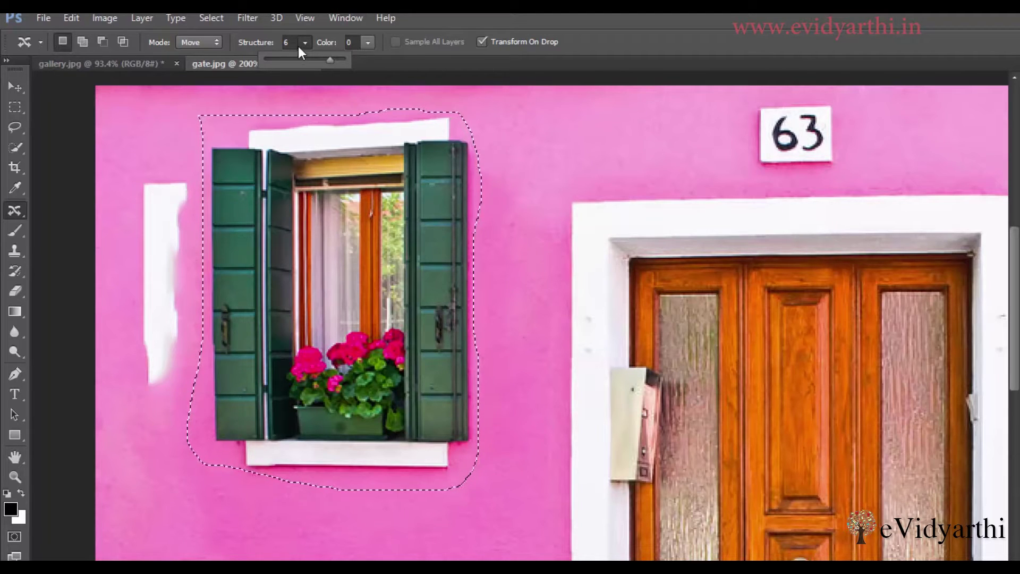
pyautogui.click(273, 139)
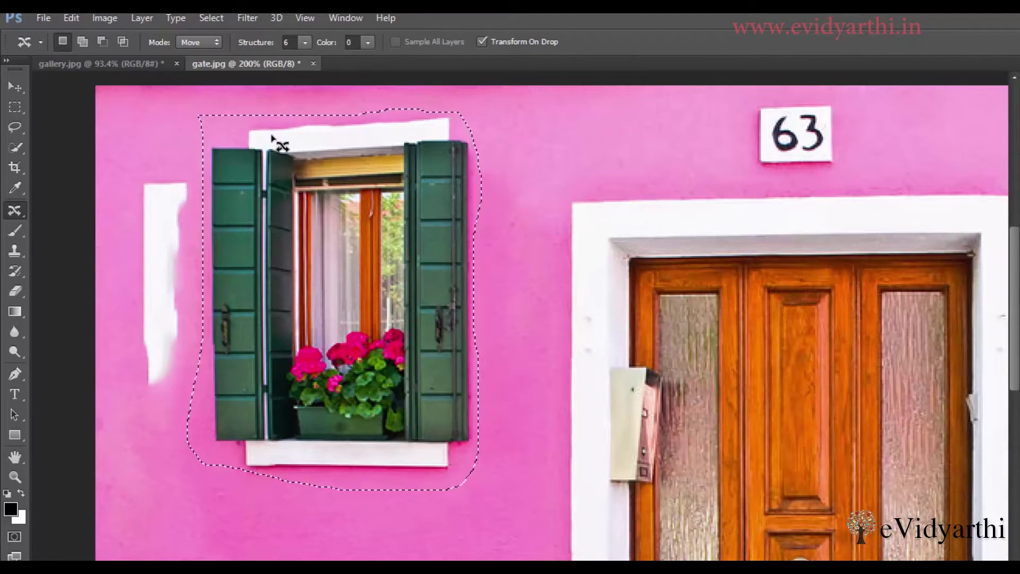
pyautogui.hotkey('ctrl', 'd')
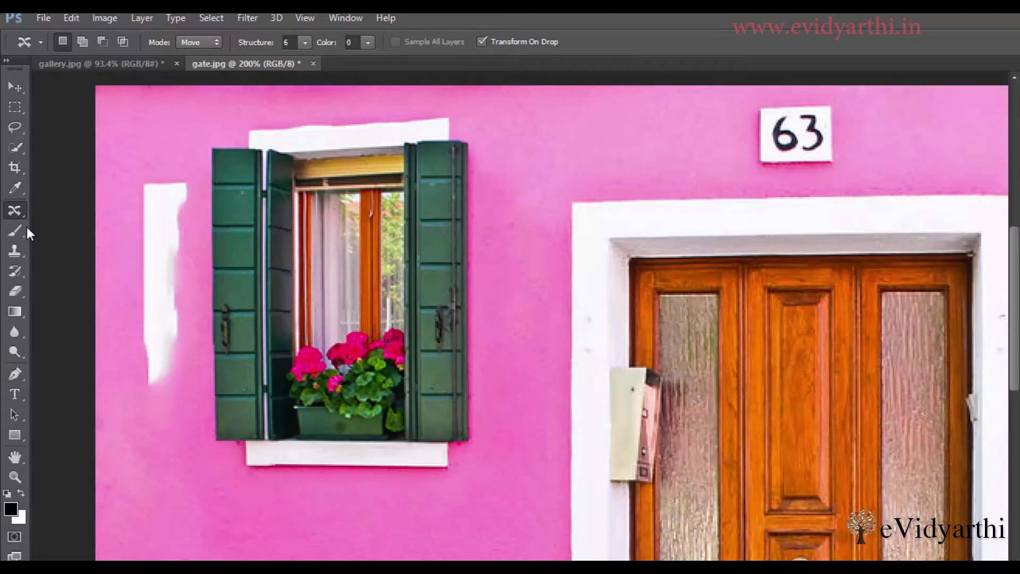
# - Patch the white leftover beside the left window with nearby pink wall
pyautogui.rightClick(16, 208)
pyautogui.click(72, 240)
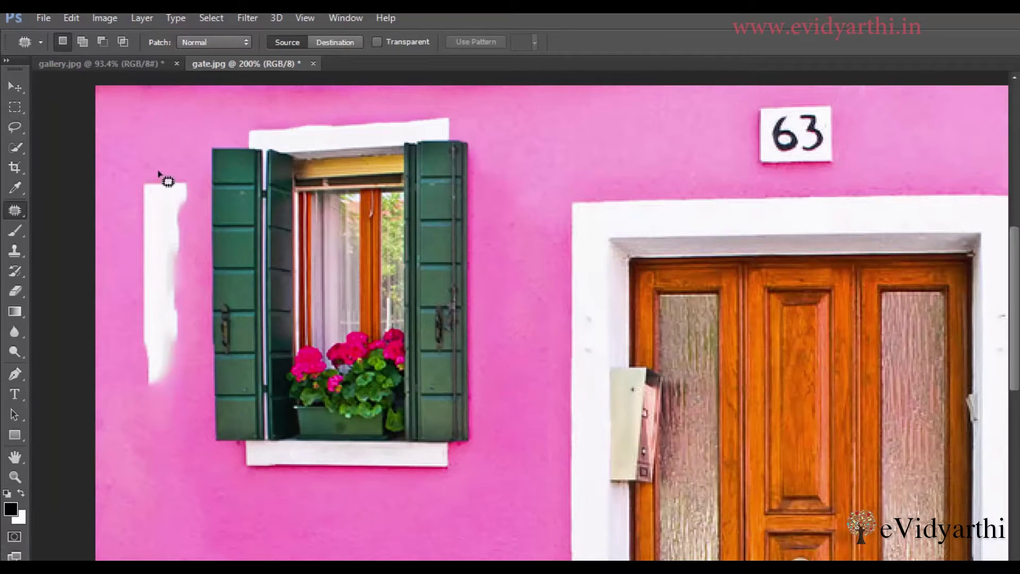
pyautogui.moveTo(156, 169)
pyautogui.mouseDown()
pyautogui.moveTo(113, 293)
pyautogui.moveTo(122, 369)
pyautogui.moveTo(137, 383)
pyautogui.moveTo(183, 370)
pyautogui.moveTo(209, 253)
pyautogui.moveTo(202, 191)
pyautogui.moveTo(158, 170)
pyautogui.mouseUp()
pyautogui.moveTo(174, 237); pyautogui.dragTo(164, 537)
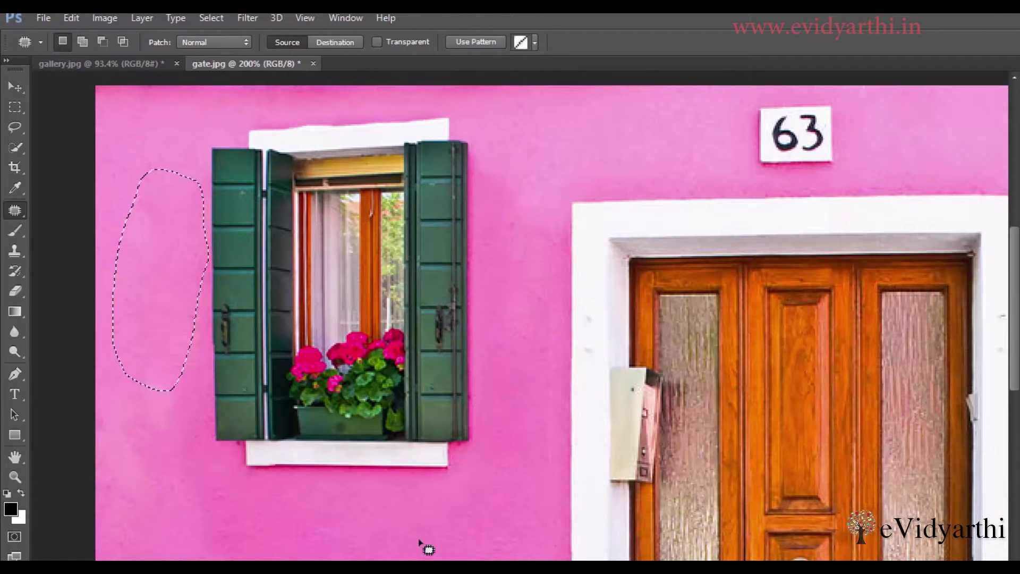
pyautogui.hotkey('ctrl', 'd')
# - Patch the blotch lower on the wall with cleaner wall, then fit the image in view
pyautogui.scroll(-5, 499, 446)
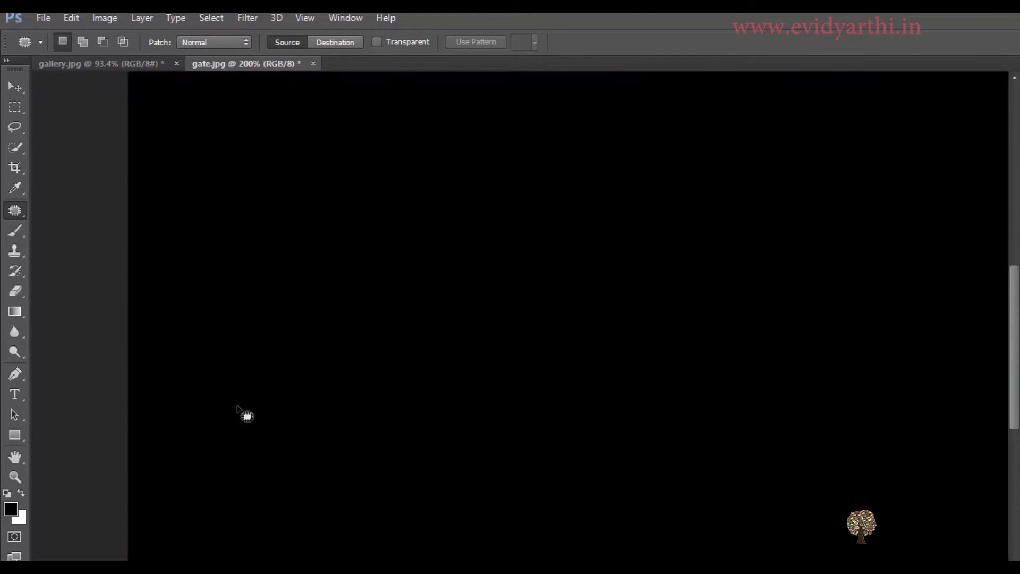
pyautogui.moveTo(245, 417)
pyautogui.mouseDown()
pyautogui.moveTo(382, 477)
pyautogui.moveTo(338, 520)
pyautogui.mouseUp()
pyautogui.scroll(-4, 447, 380)
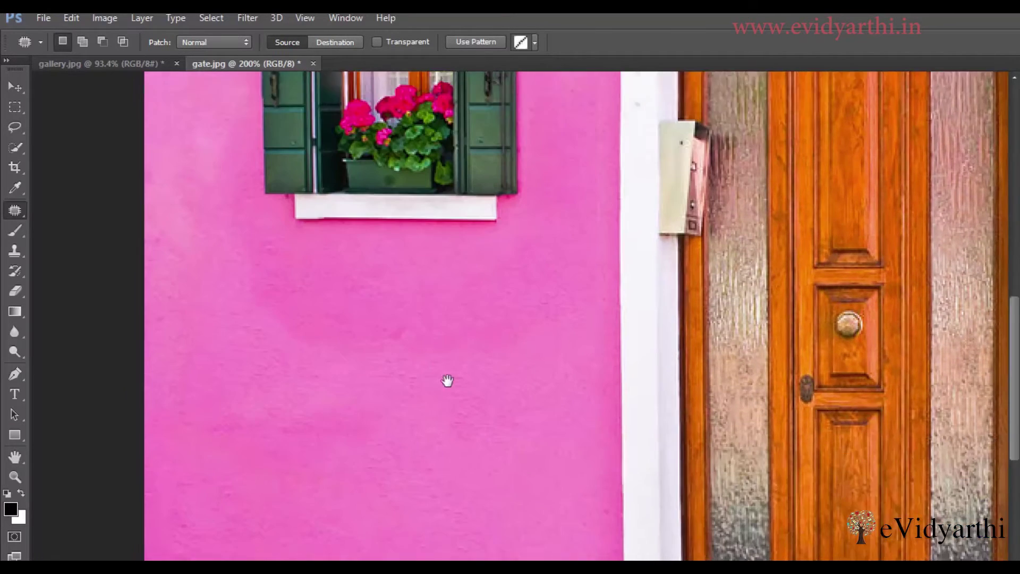
pyautogui.moveTo(296, 296); pyautogui.dragTo(471, 424)
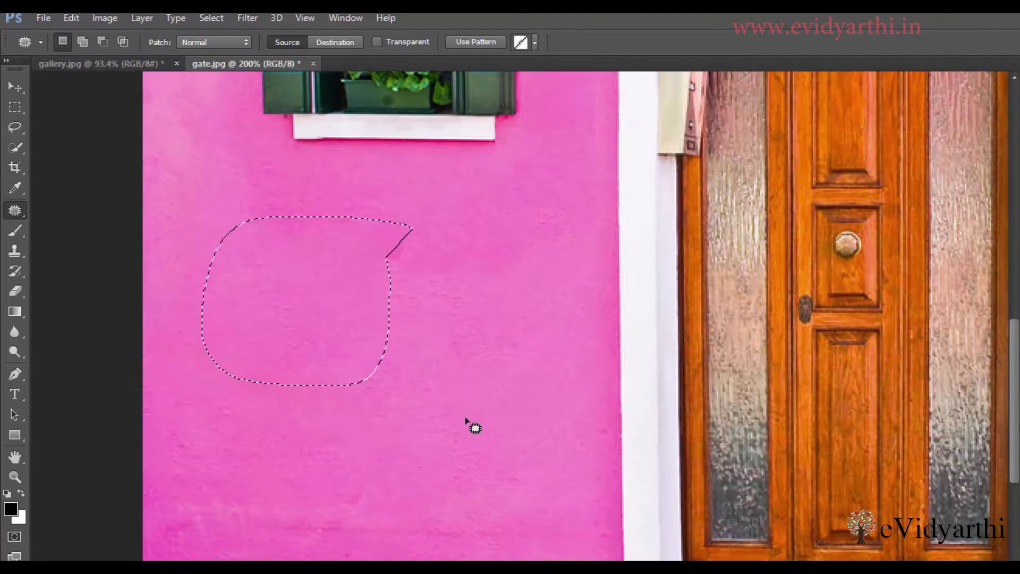
pyautogui.hotkey('ctrl', 'd')
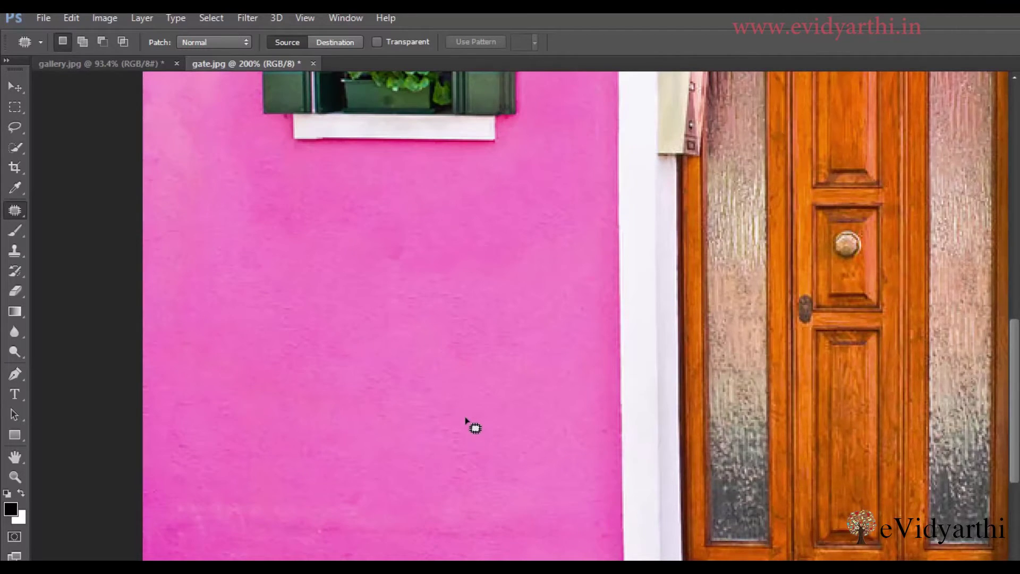
pyautogui.hotkey('ctrl', '0')
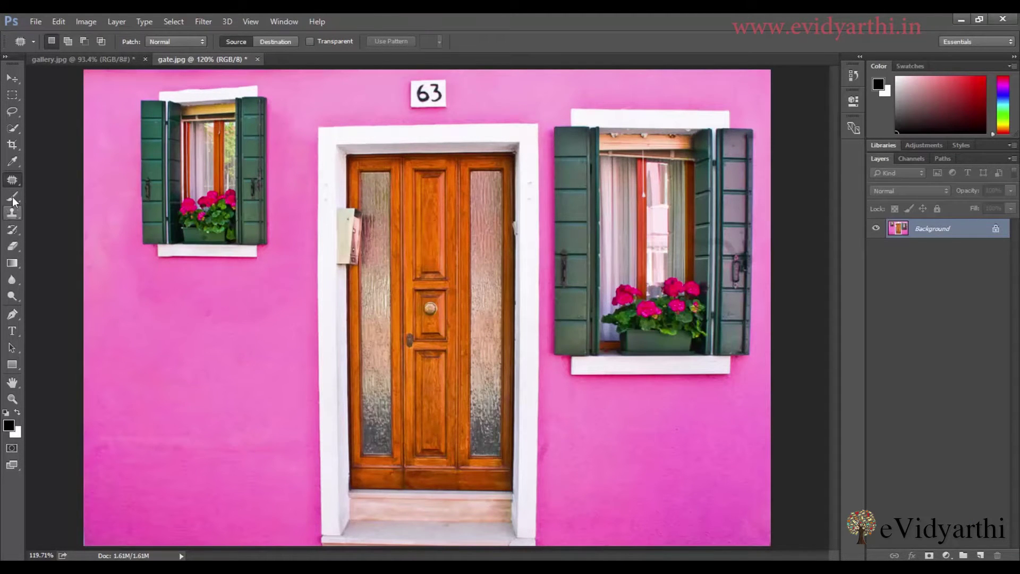
# - With the Content-Aware Move Tool, lasso around the right window
pyautogui.rightClick(16, 180)
pyautogui.click(49, 213)
pyautogui.moveTo(543, 92)
pyautogui.mouseDown()
pyautogui.moveTo(724, 98)
pyautogui.moveTo(761, 114)
pyautogui.moveTo(758, 377)
pyautogui.moveTo(639, 404)
pyautogui.moveTo(579, 398)
pyautogui.moveTo(551, 366)
pyautogui.moveTo(551, 291)
pyautogui.mouseUp()
pyautogui.moveTo(550, 225); pyautogui.dragTo(550, 168)
pyautogui.moveTo(543, 113); pyautogui.dragTo(545, 95)
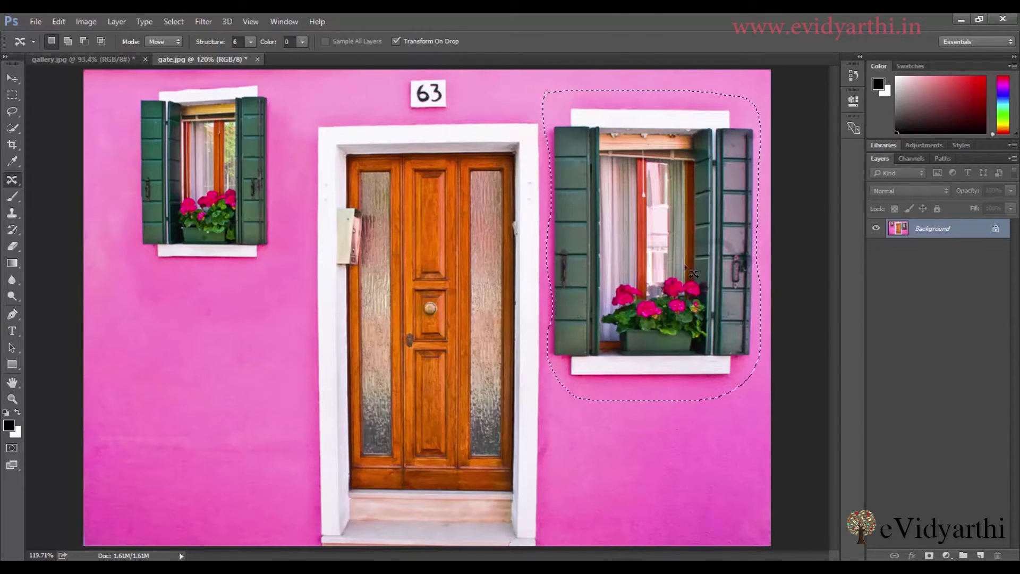
# - Move the right window up, shrink it around its centre, raise it further, and commit
pyautogui.moveTo(666, 287); pyautogui.dragTo(669, 260)
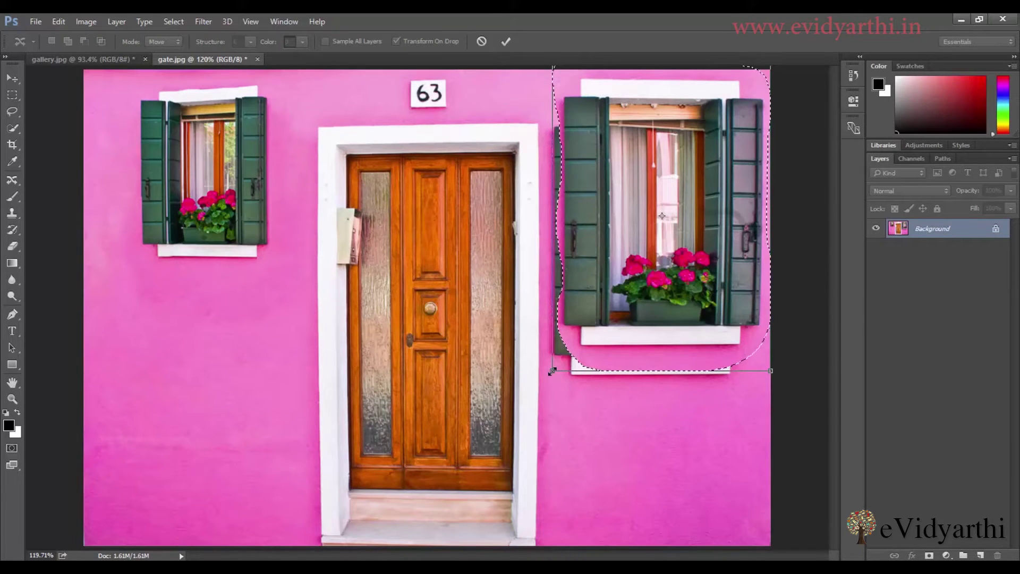
pyautogui.moveTo(552, 371); pyautogui.dragTo(594, 300)
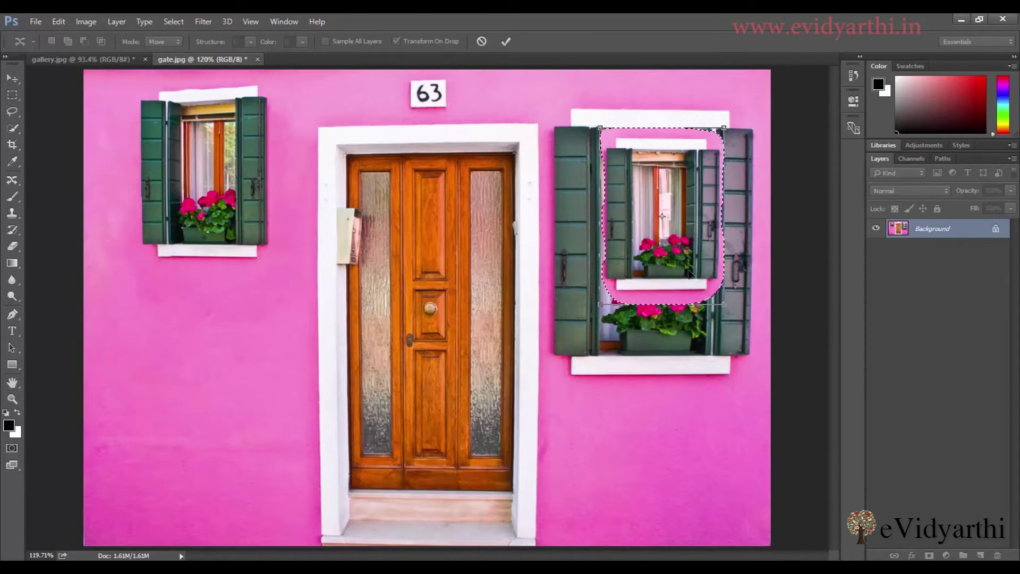
pyautogui.moveTo(689, 273); pyautogui.dragTo(698, 220)
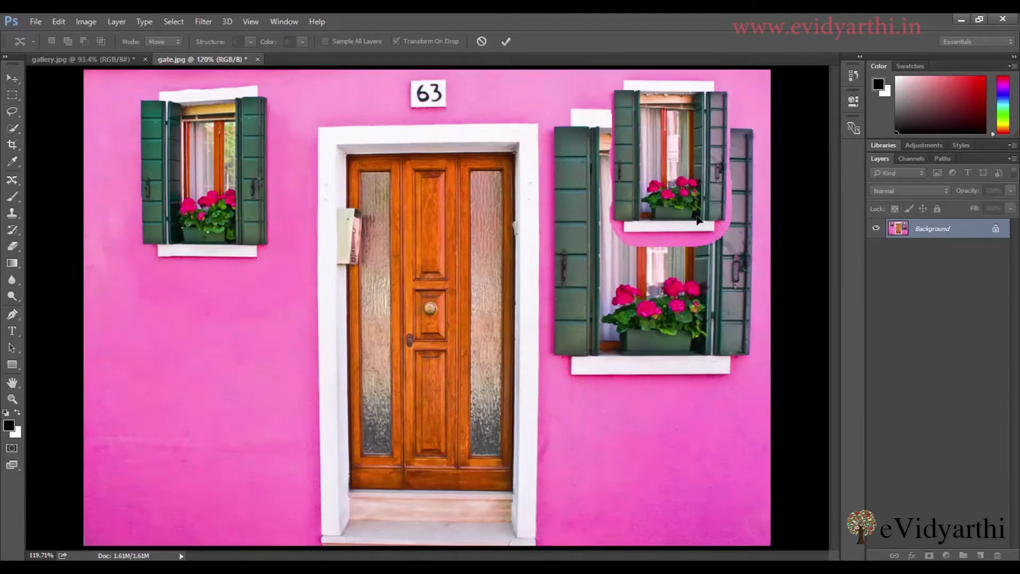
pyautogui.press('Return')
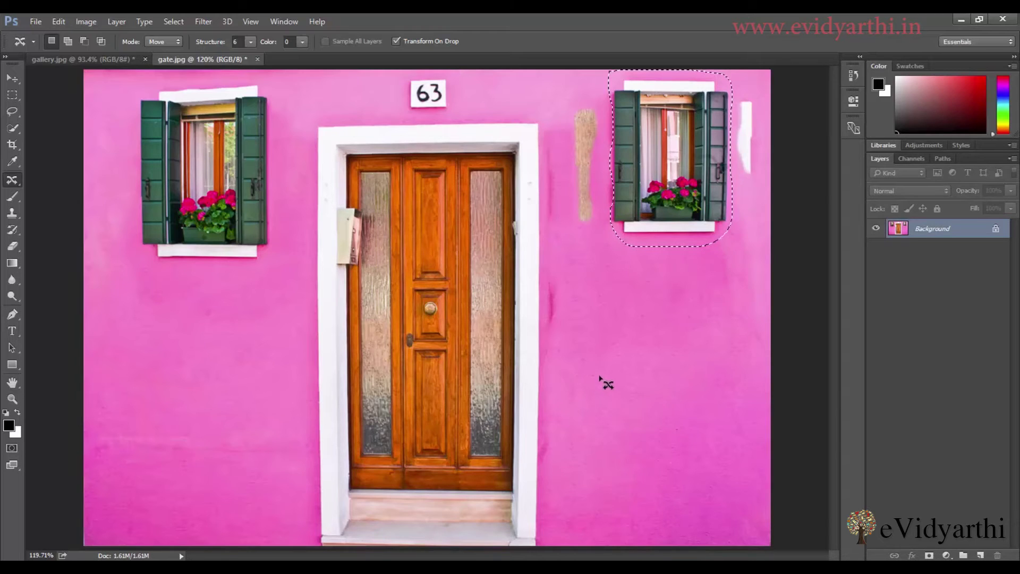
# - Patch the beige stain left of the right window with clean pink wall
pyautogui.rightClick(11, 179)
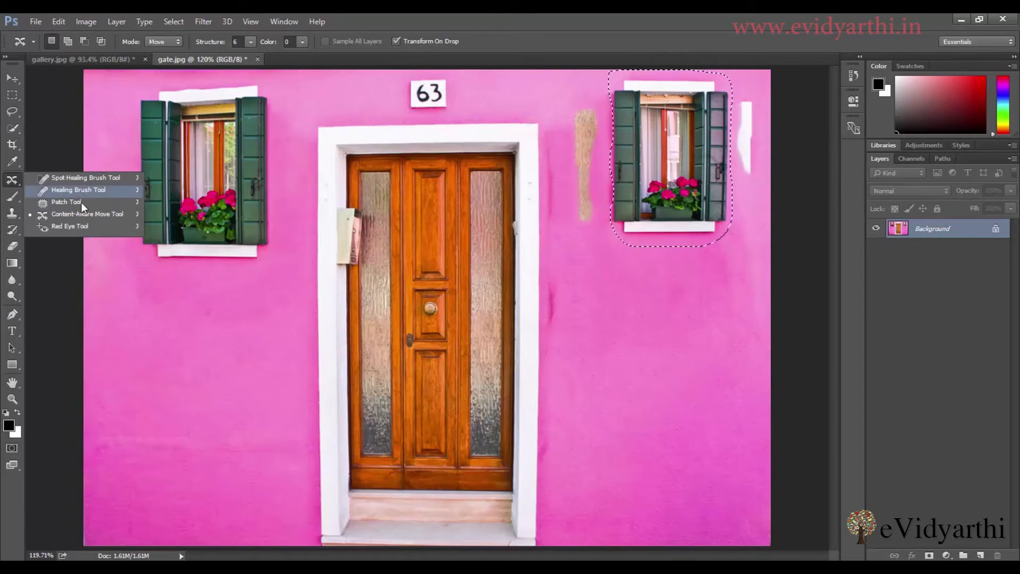
pyautogui.click(65, 202)
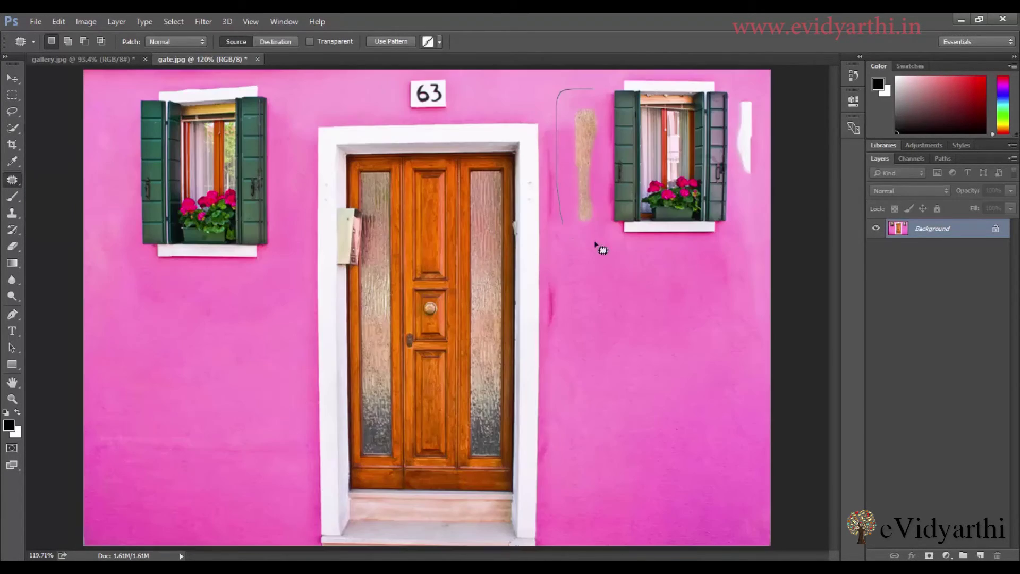
pyautogui.moveTo(609, 180)
pyautogui.mouseDown()
pyautogui.moveTo(610, 142)
pyautogui.moveTo(591, 93)
pyautogui.mouseUp()
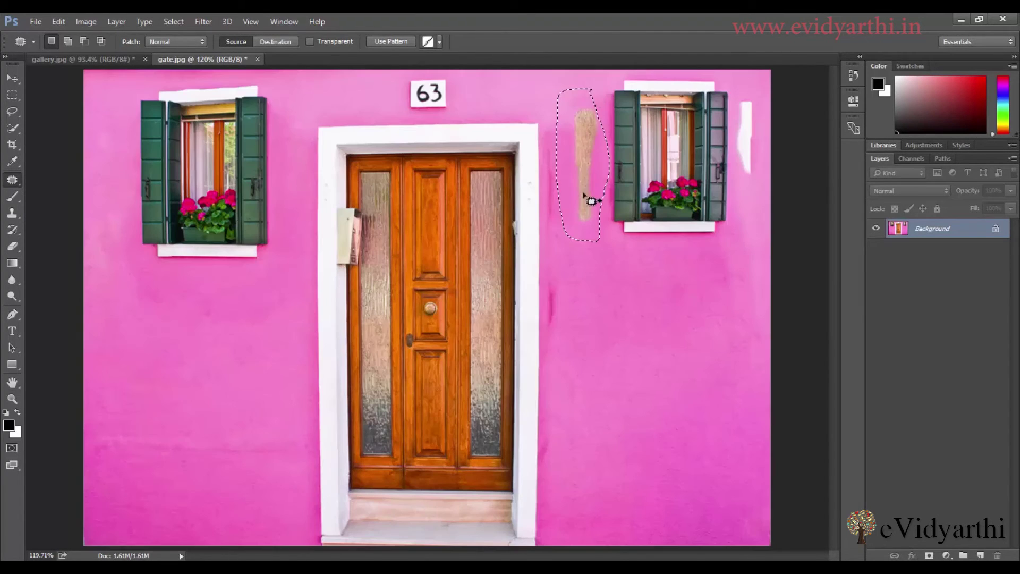
pyautogui.moveTo(588, 199); pyautogui.dragTo(691, 405)
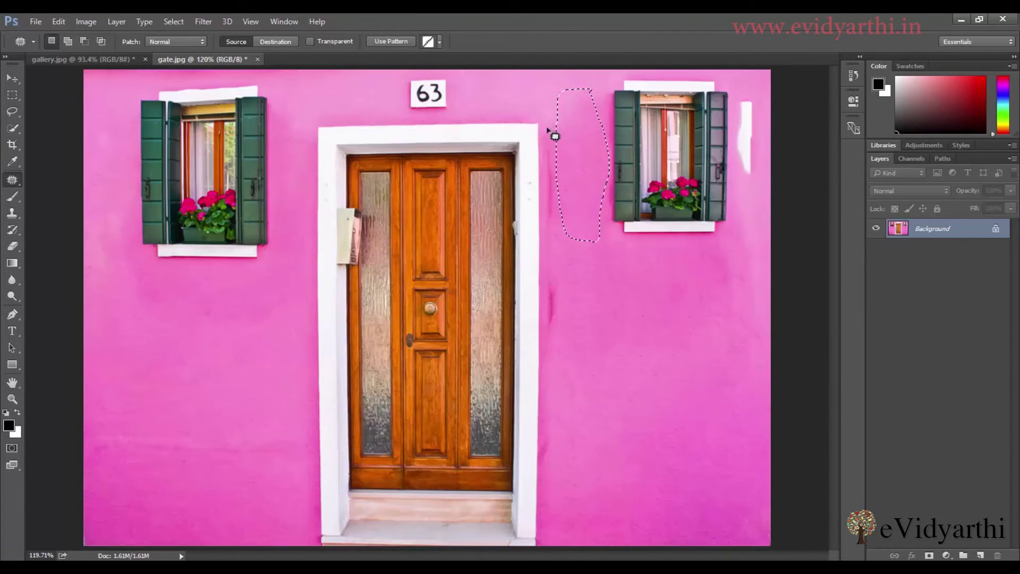
# - Patch the dark stain and the white mark beside the right window, then deselect
pyautogui.moveTo(548, 128)
pyautogui.mouseDown()
pyautogui.moveTo(547, 205)
pyautogui.moveTo(563, 256)
pyautogui.moveTo(569, 126)
pyautogui.moveTo(550, 131)
pyautogui.mouseUp()
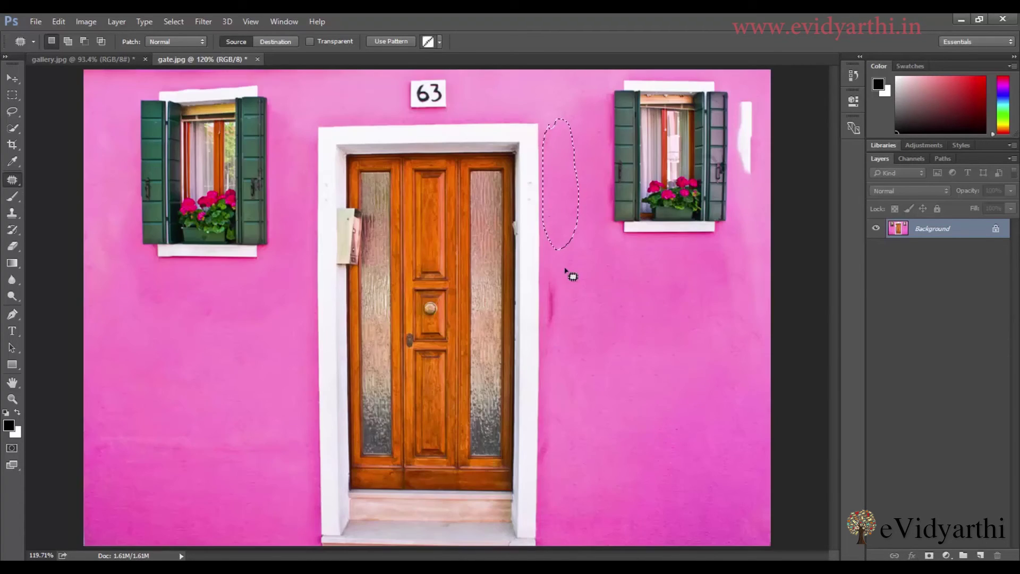
pyautogui.moveTo(551, 298)
pyautogui.mouseDown()
pyautogui.moveTo(553, 337)
pyautogui.moveTo(583, 298)
pyautogui.moveTo(559, 312)
pyautogui.moveTo(711, 359)
pyautogui.mouseUp()
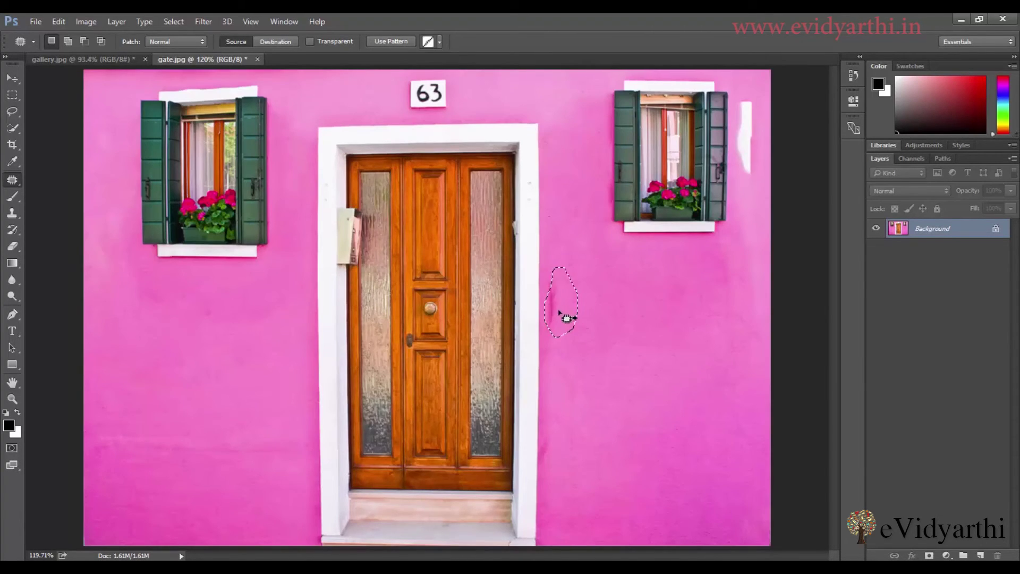
pyautogui.moveTo(755, 90)
pyautogui.mouseDown()
pyautogui.moveTo(740, 101)
pyautogui.moveTo(745, 171)
pyautogui.moveTo(787, 185)
pyautogui.moveTo(771, 90)
pyautogui.mouseUp()
pyautogui.moveTo(763, 132); pyautogui.dragTo(735, 358)
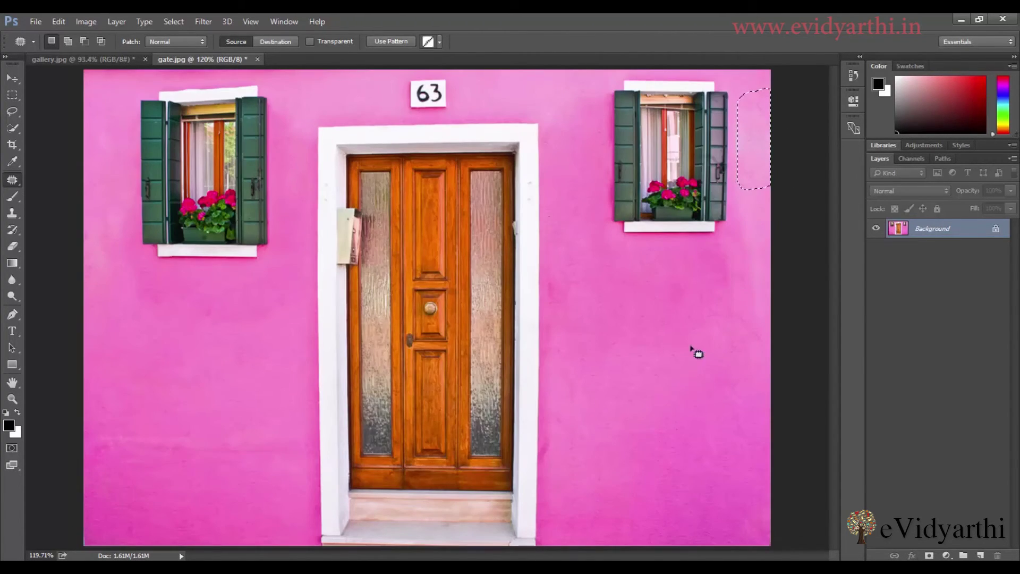
pyautogui.hotkey('ctrl', 'd')
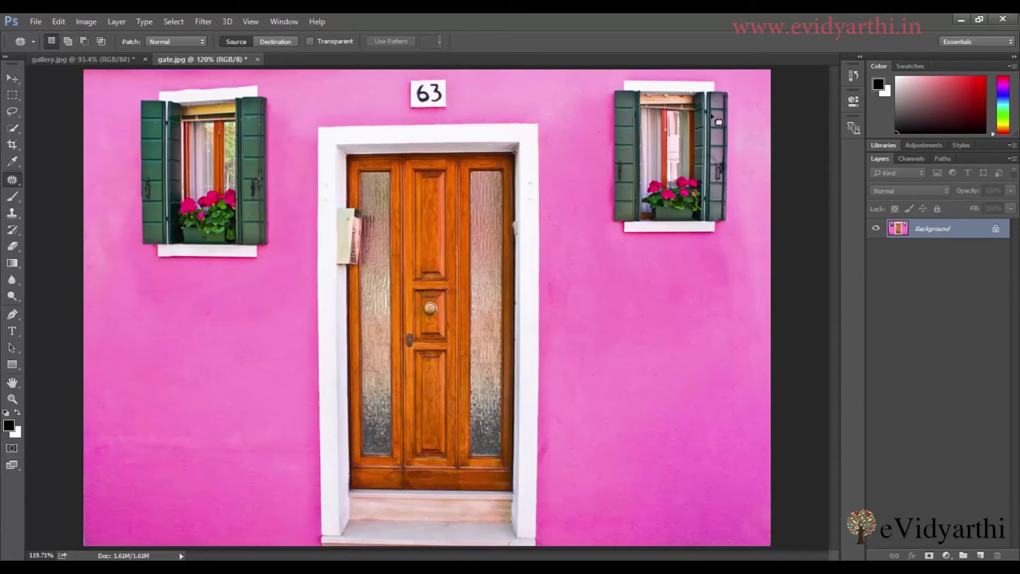